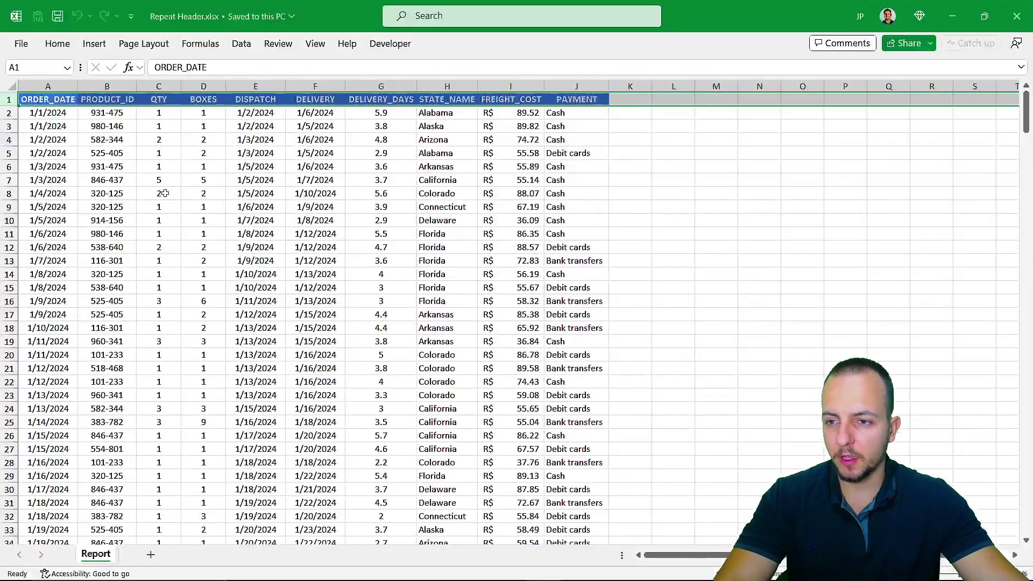
# - Preview the printout and page to page 2 of 16, which lacks the column header row
pyautogui.click(159, 193)
pyautogui.hotkey('ctrl', 'p')
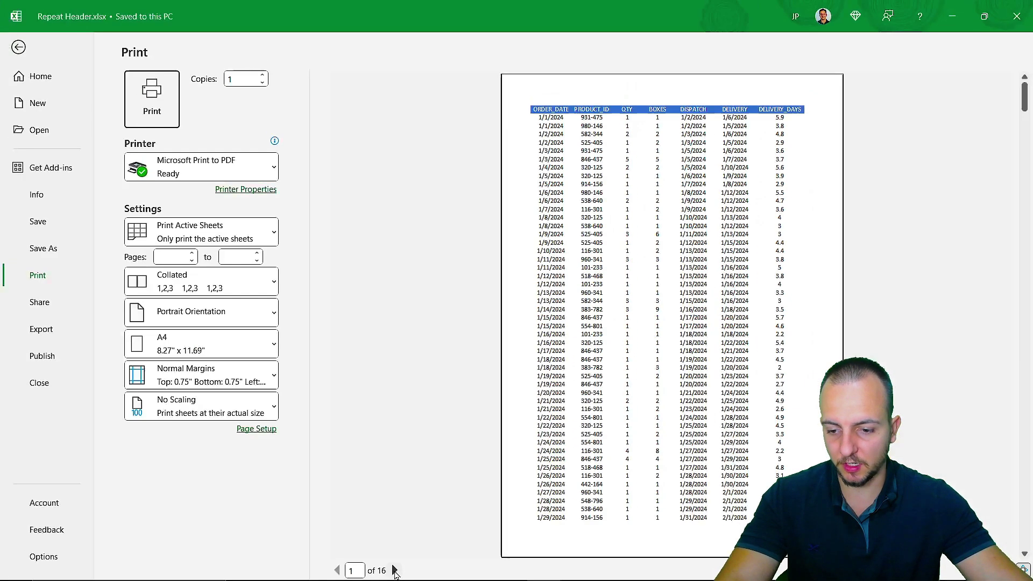
pyautogui.click(394, 571)
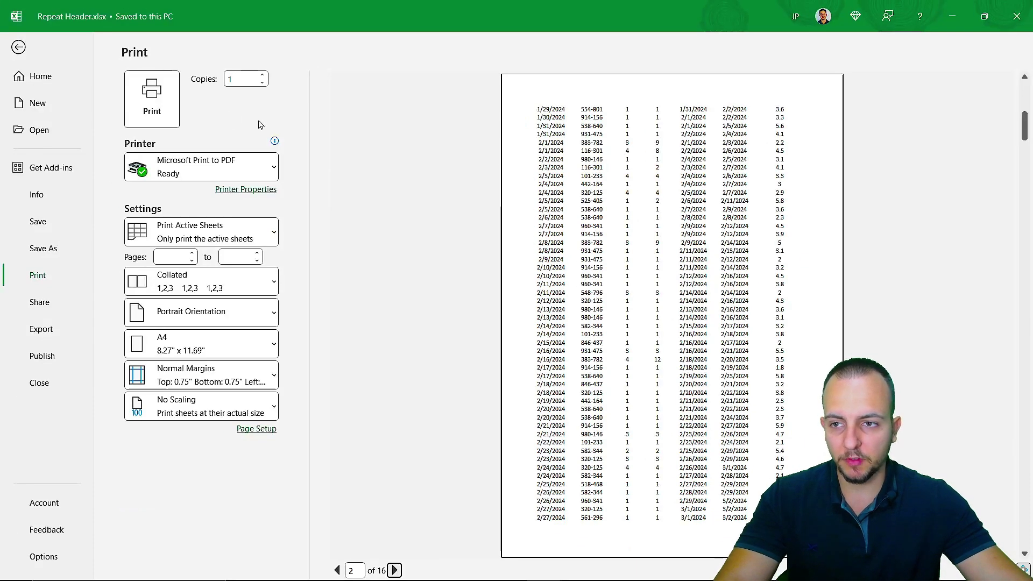
# - Leave the preview and insert two blank rows above the header row
pyautogui.press('Escape')
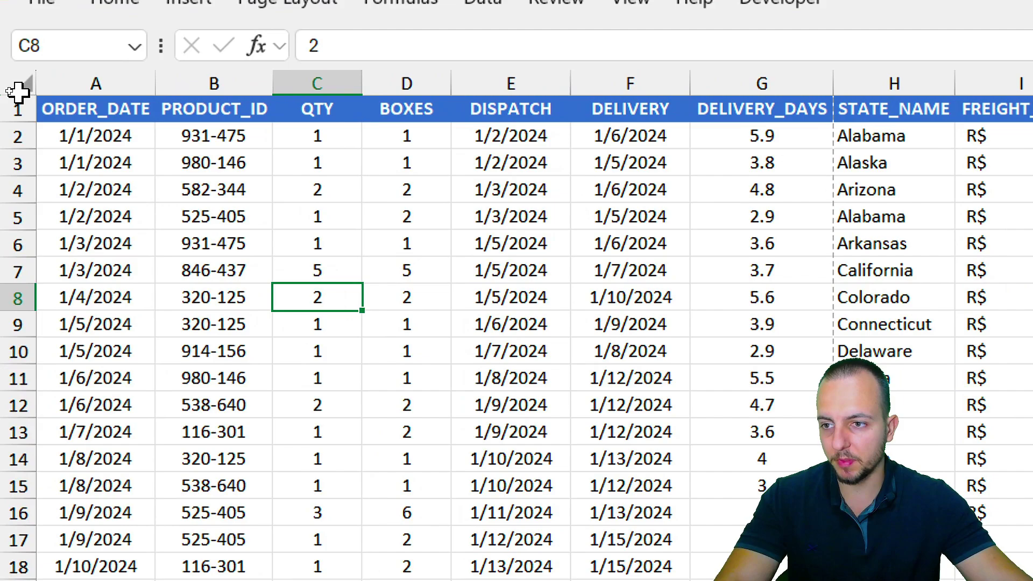
pyautogui.click(5, 99)
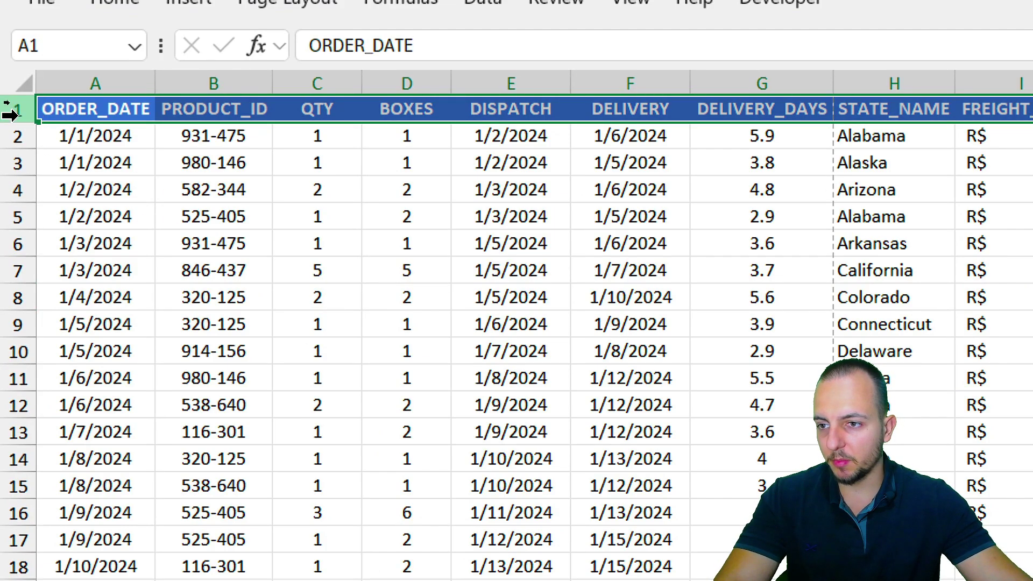
pyautogui.click(32, 148)
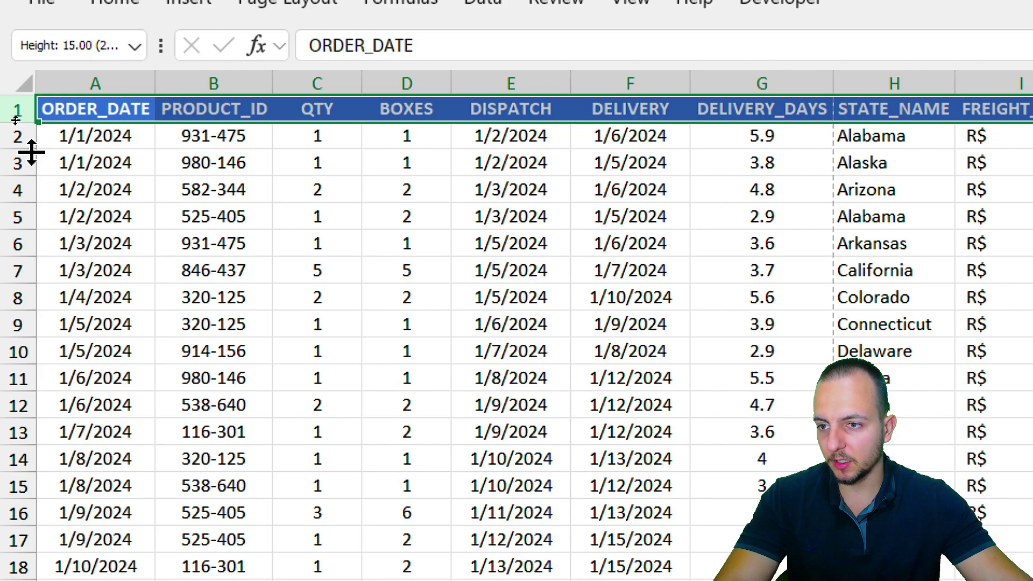
pyautogui.rightClick(15, 105)
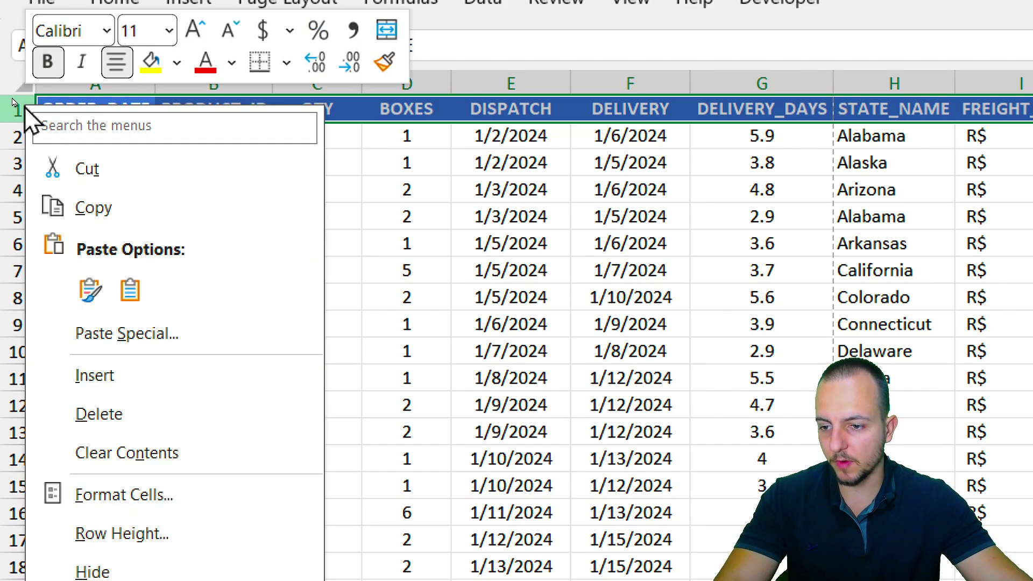
pyautogui.click(130, 373)
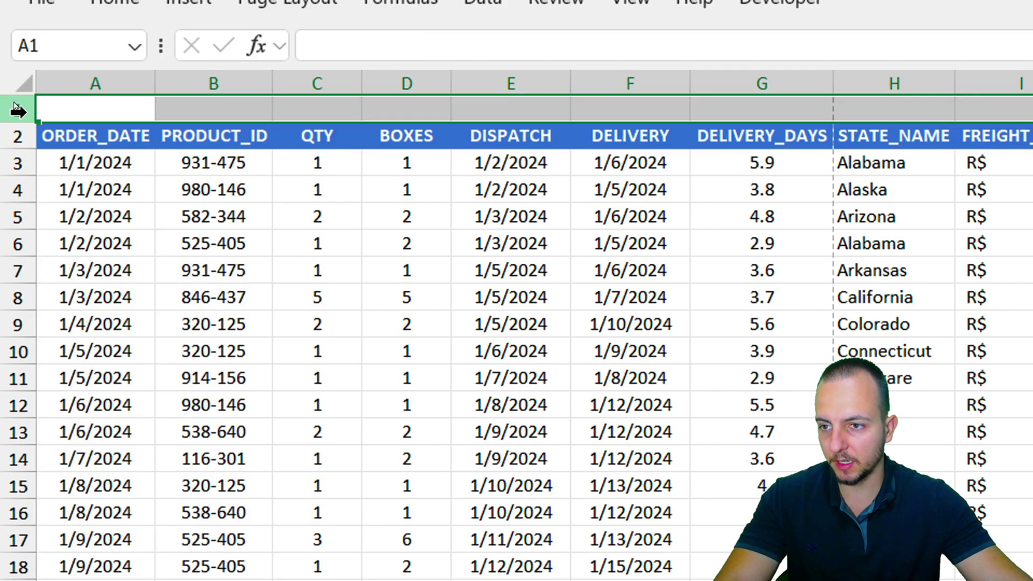
pyautogui.rightClick(16, 108)
pyautogui.click(107, 380)
# - Enter the title '2024 Sales Report:' in cell A1
pyautogui.click(110, 104)
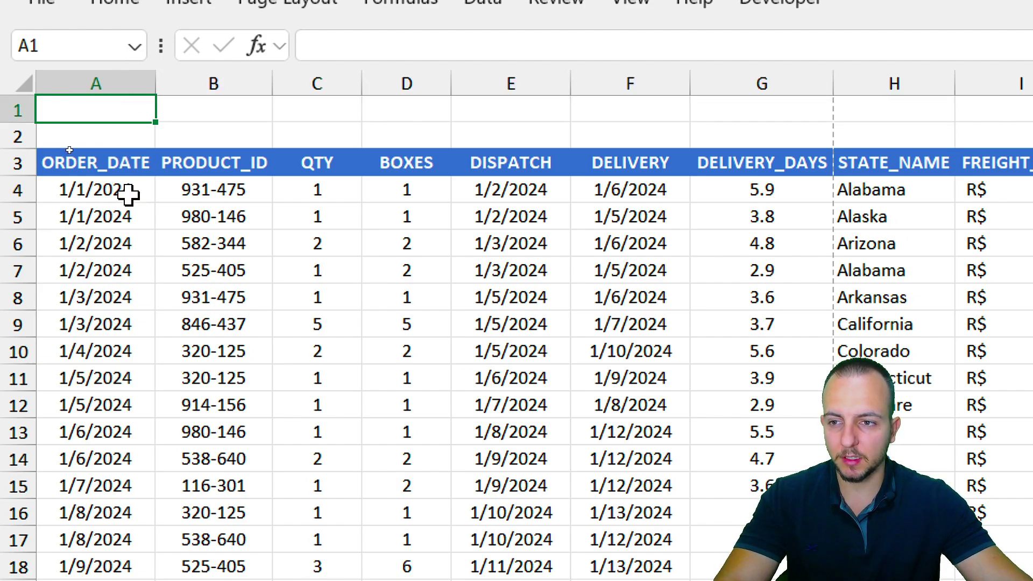
pyautogui.moveTo(131, 162); pyautogui.dragTo(762, 404)
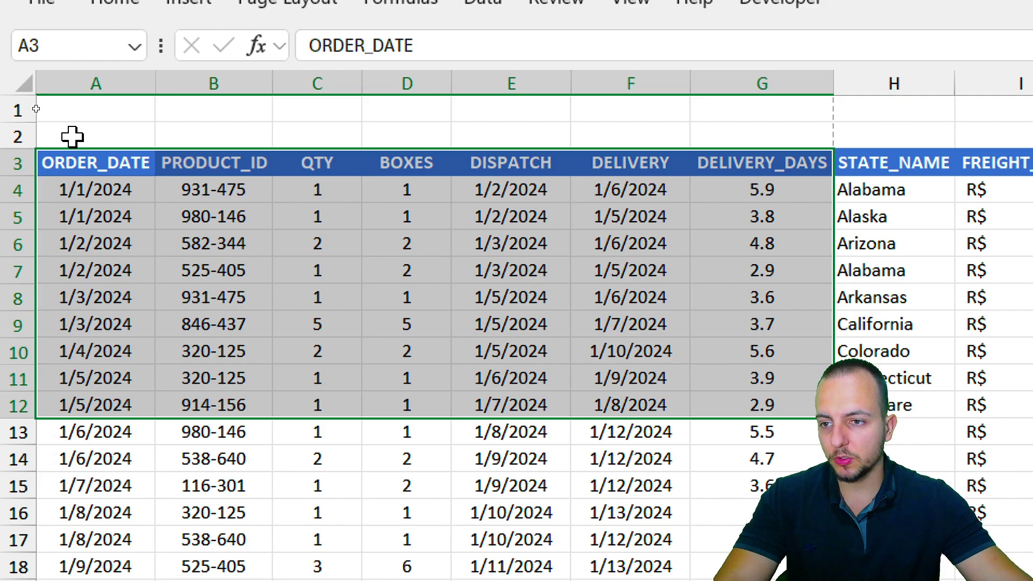
pyautogui.click(75, 114)
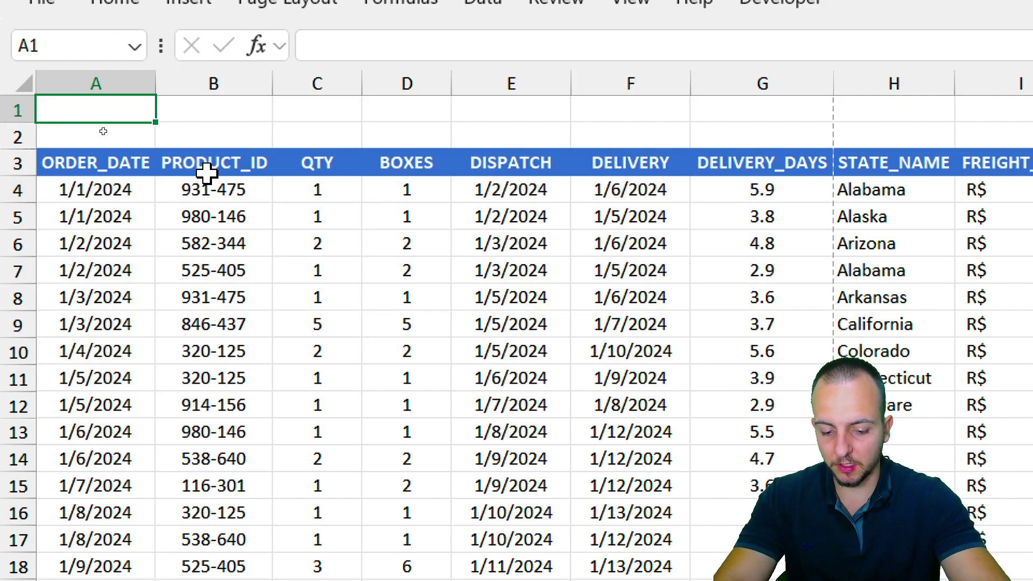
pyautogui.write('2024 Re')
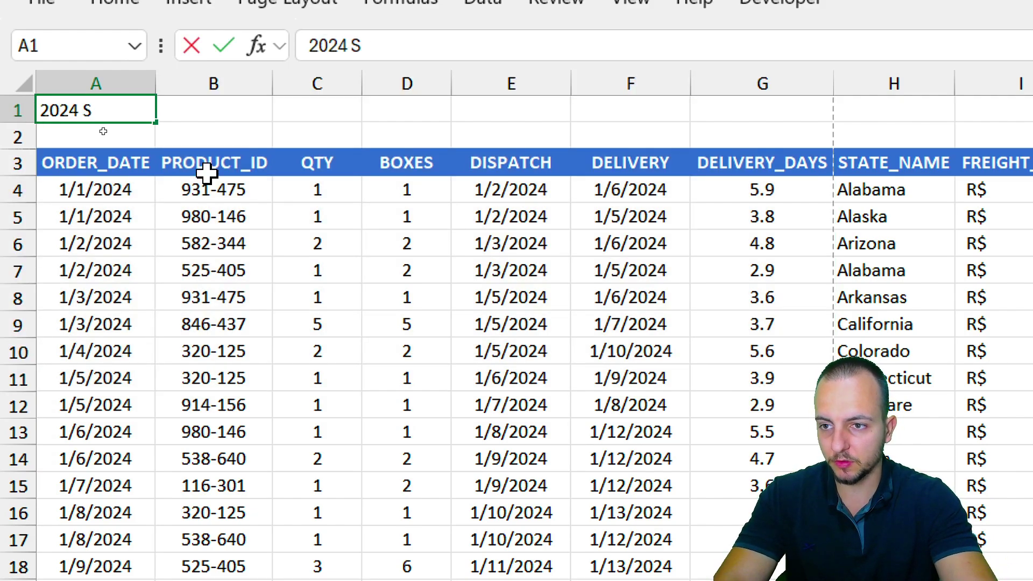
pyautogui.write('ales Report:')
pyautogui.press('Return')
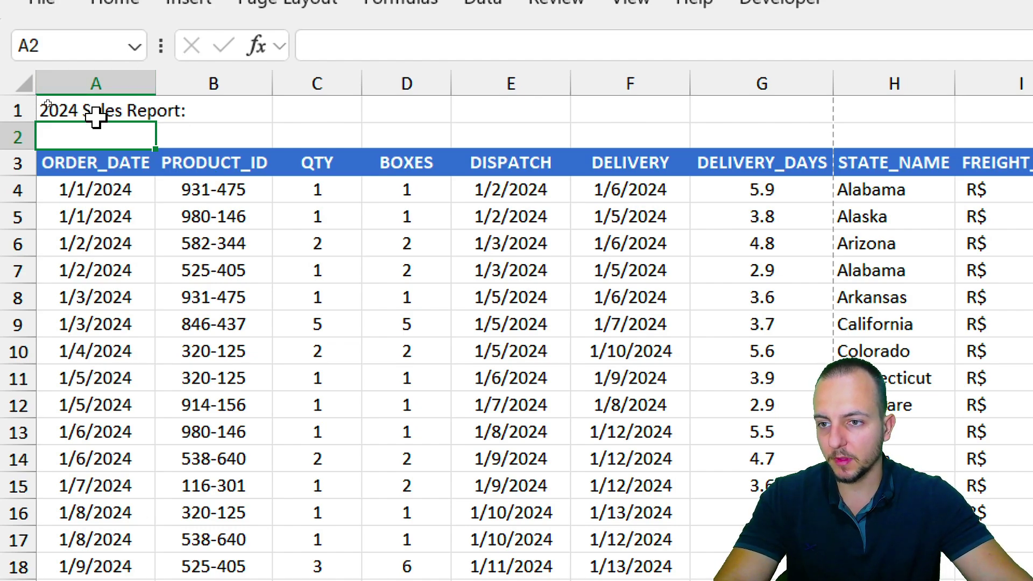
# - Make the A1 title bold at 16 pt
pyautogui.click(96, 113)
pyautogui.click(115, 0)
pyautogui.click(412, 50)
pyautogui.click(413, 50)
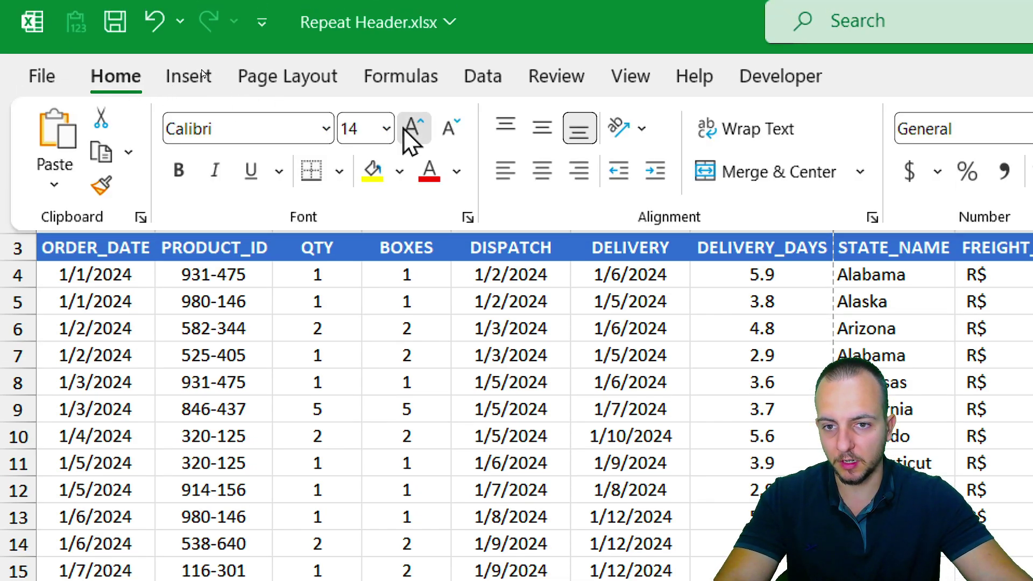
pyautogui.click(411, 129)
pyautogui.click(179, 169)
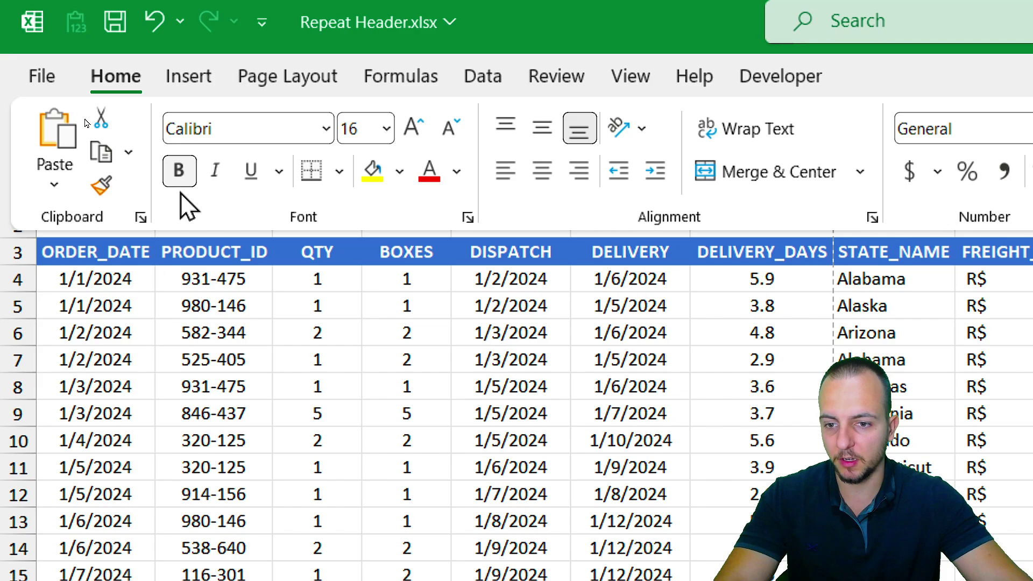
pyautogui.click(91, 254)
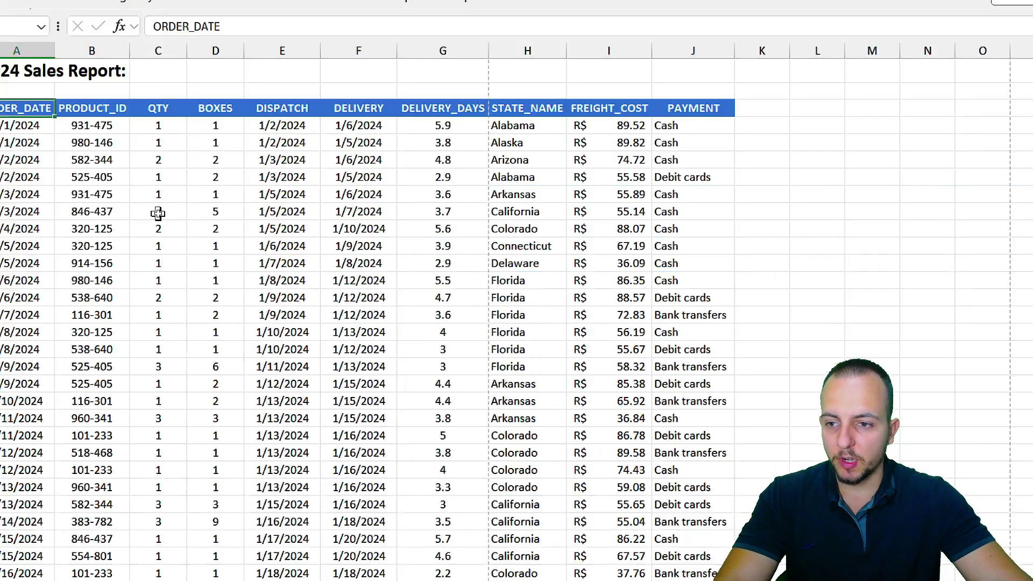
pyautogui.hotkey('ctrl', 'p')
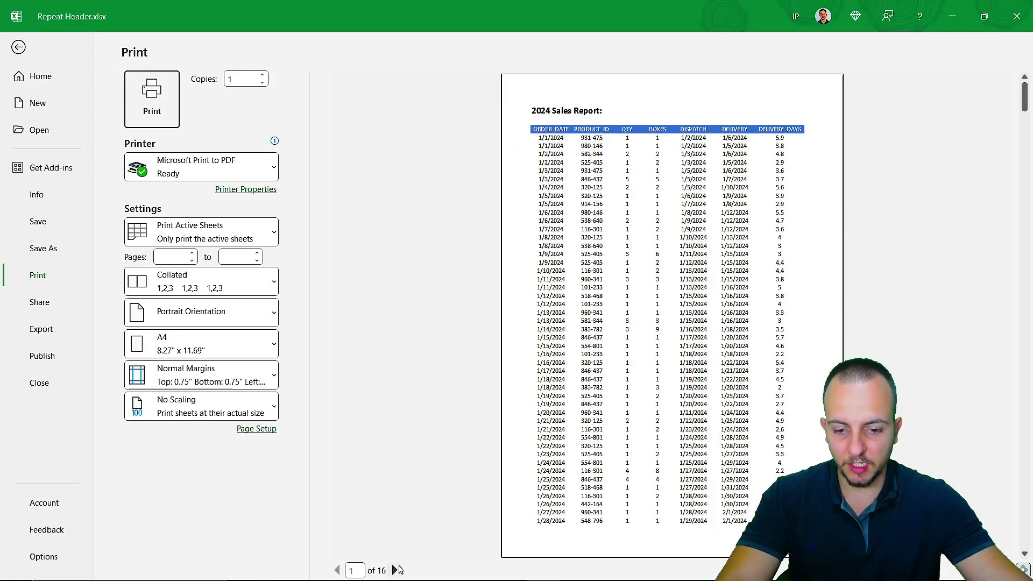
pyautogui.click(395, 570)
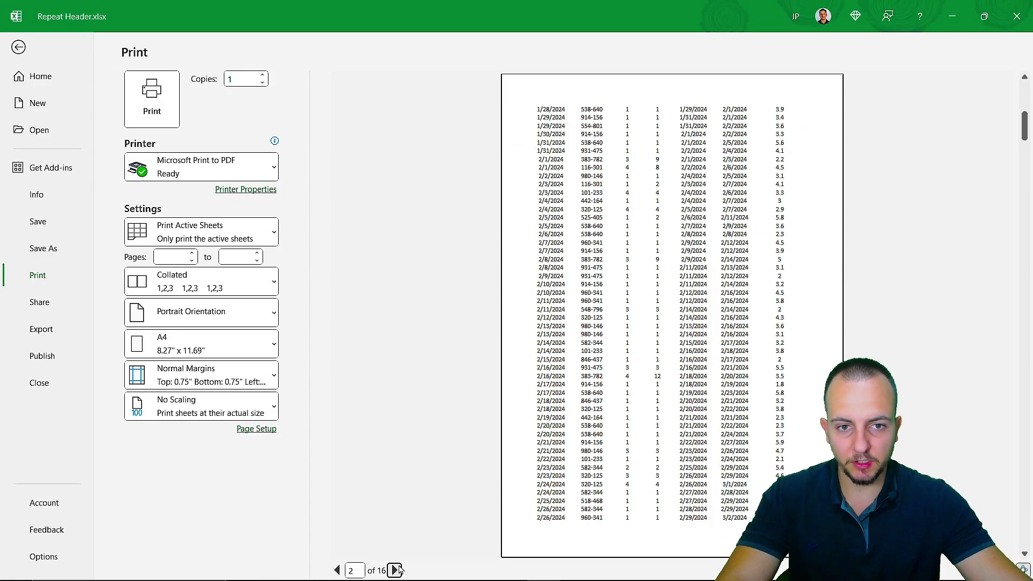
pyautogui.click(396, 571)
pyautogui.click(395, 570)
pyautogui.click(395, 570)
pyautogui.click(396, 570)
pyautogui.click(396, 571)
pyautogui.scroll(-9, 617, 124)
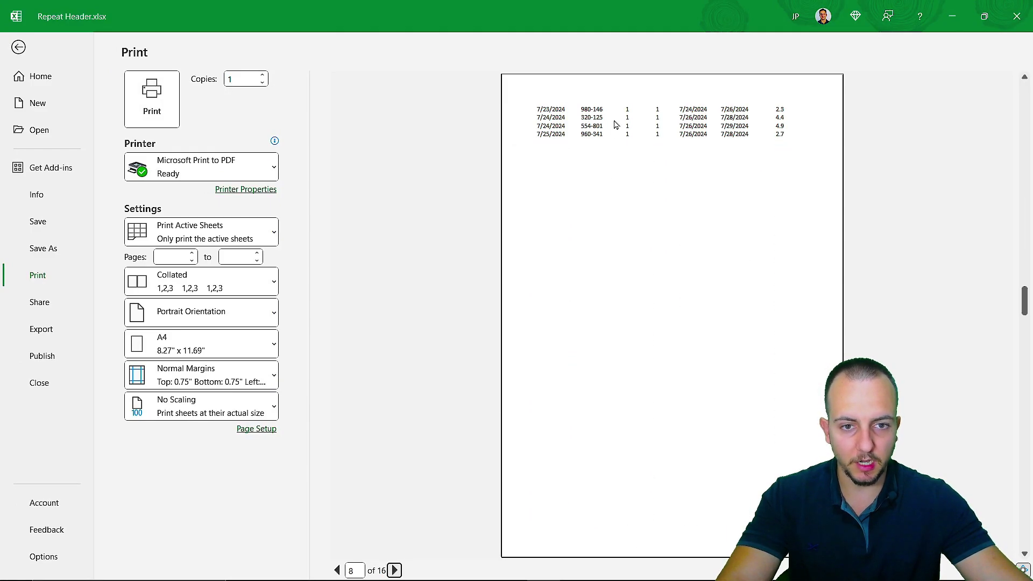
pyautogui.press('Escape')
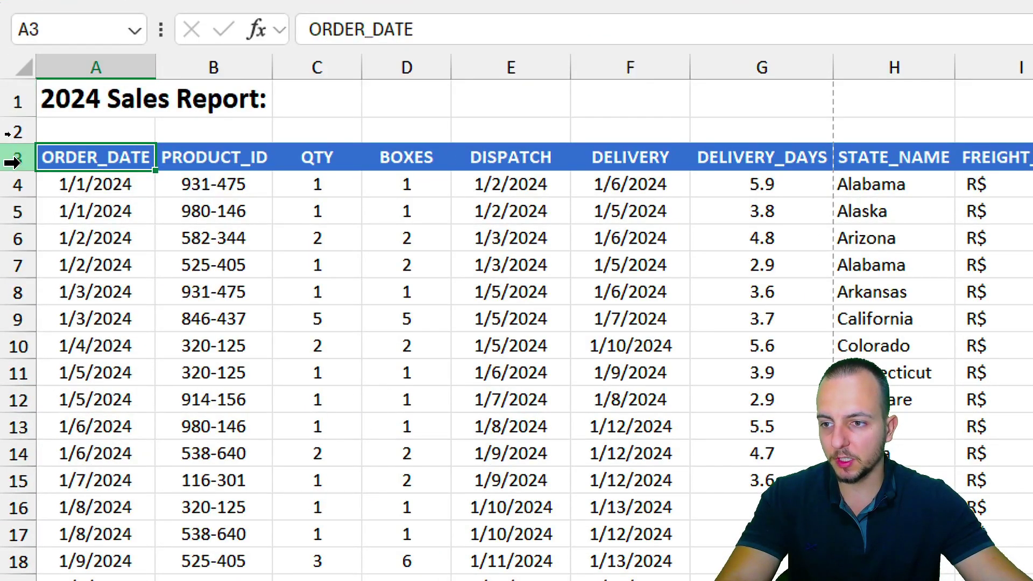
# - Select cell A3 and bring up the Page Layout commands, including Print Titles
pyautogui.click(9, 131)
pyautogui.click(19, 105)
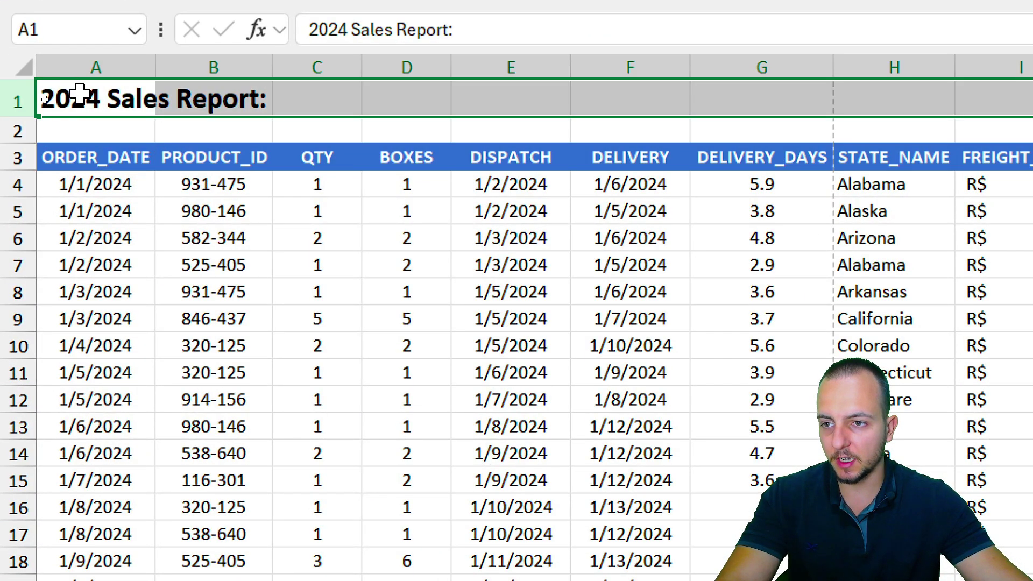
pyautogui.click(91, 108)
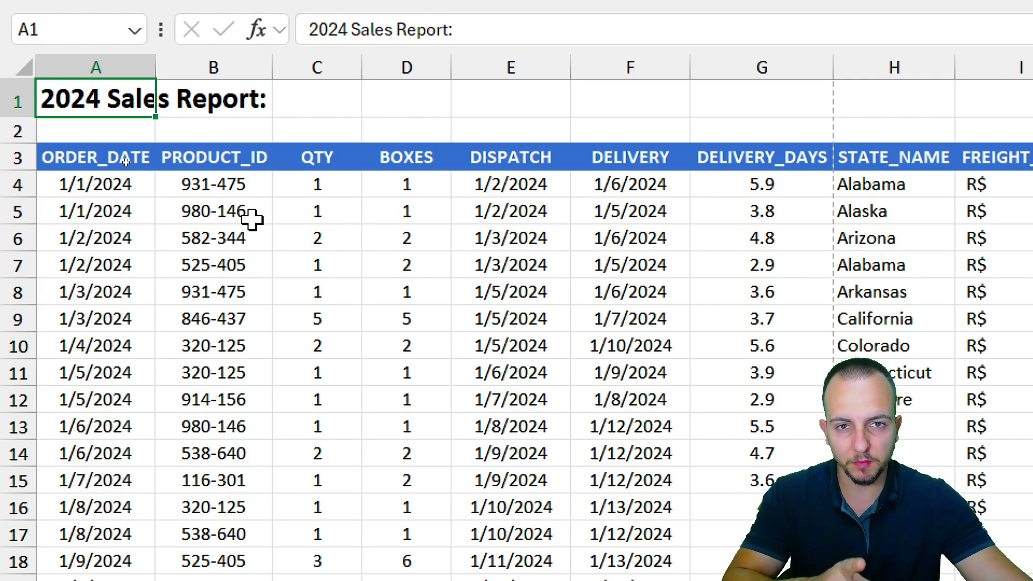
pyautogui.click(16, 157)
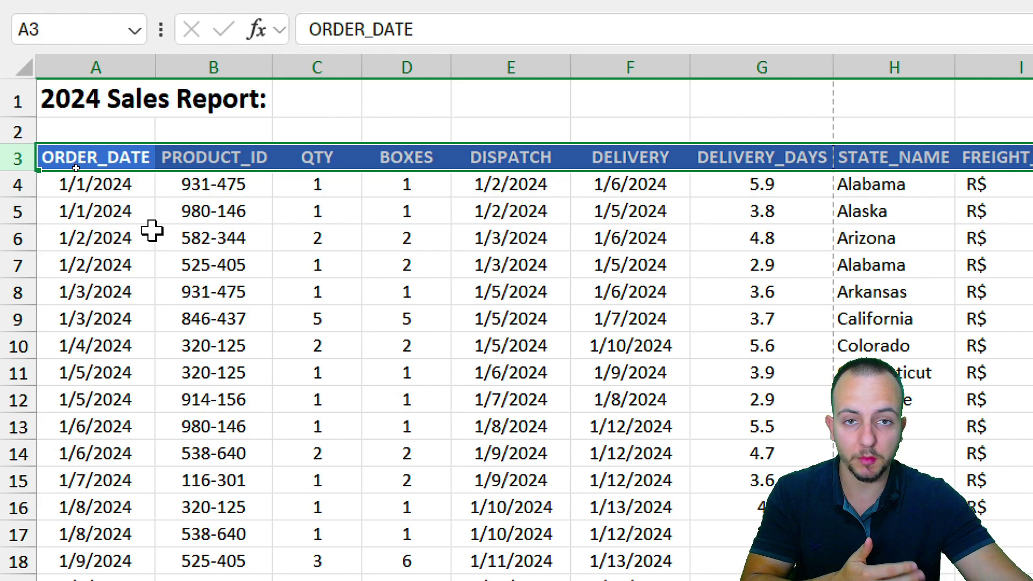
pyautogui.click(55, 164)
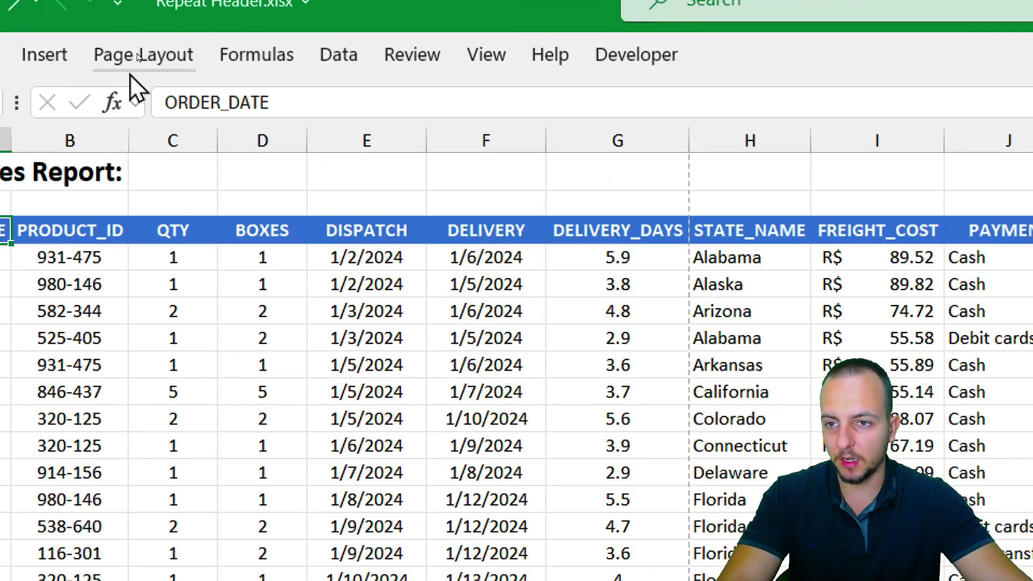
pyautogui.click(134, 64)
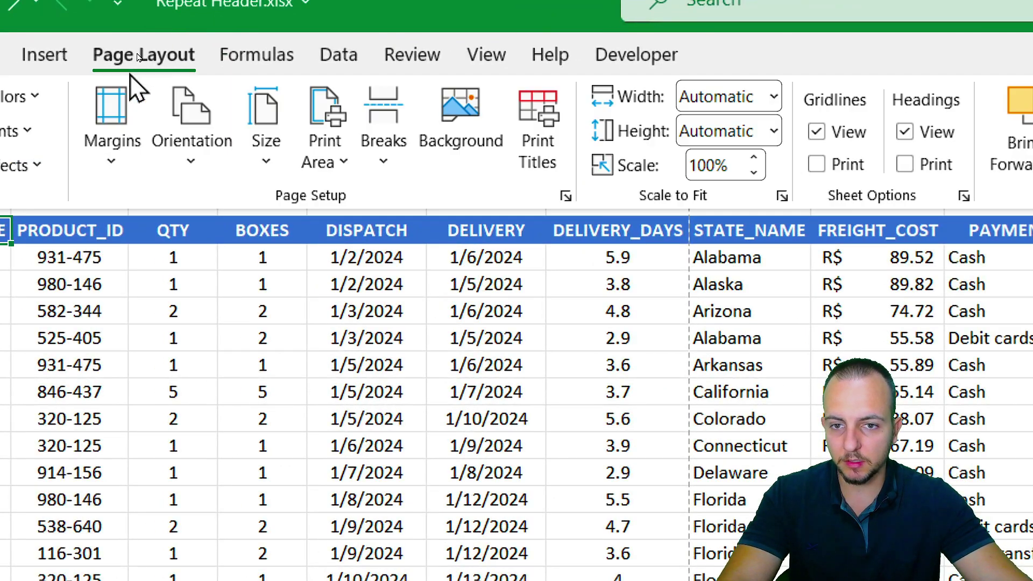
# - In Page Setup, set rows to repeat at top to $3:$3 and confirm
pyautogui.click(541, 162)
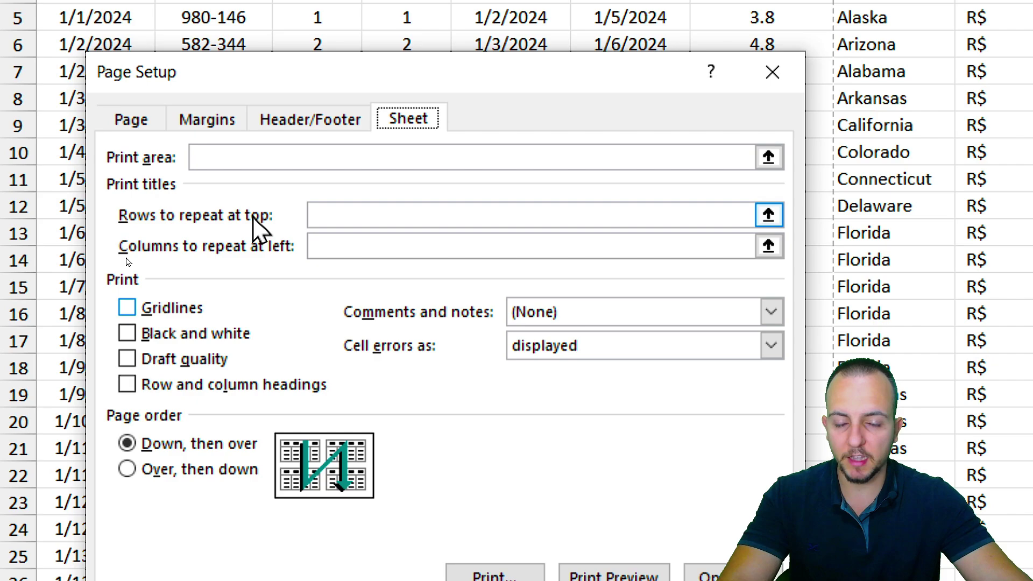
pyautogui.click(767, 214)
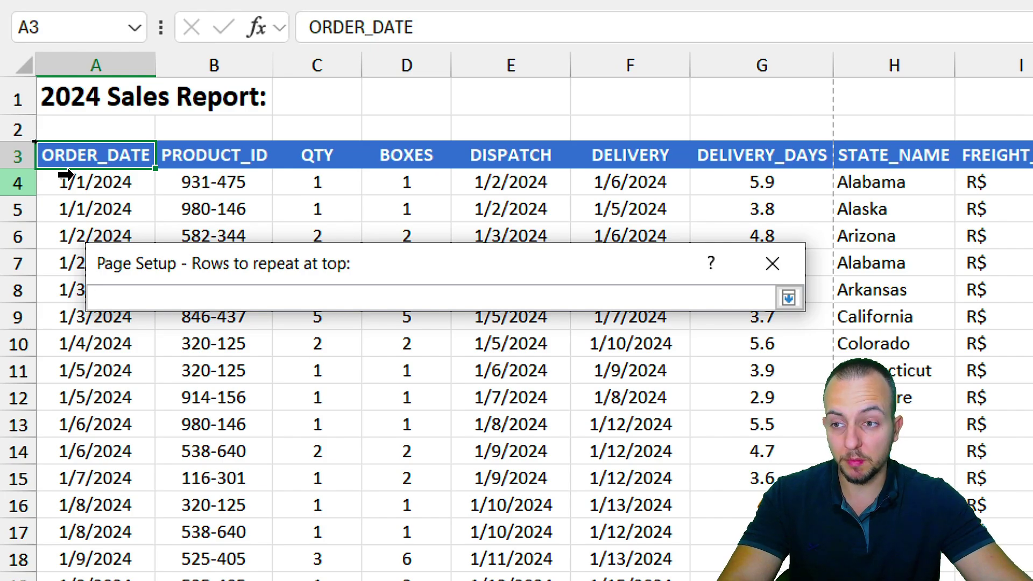
pyautogui.moveTo(21, 102); pyautogui.dragTo(17, 155)
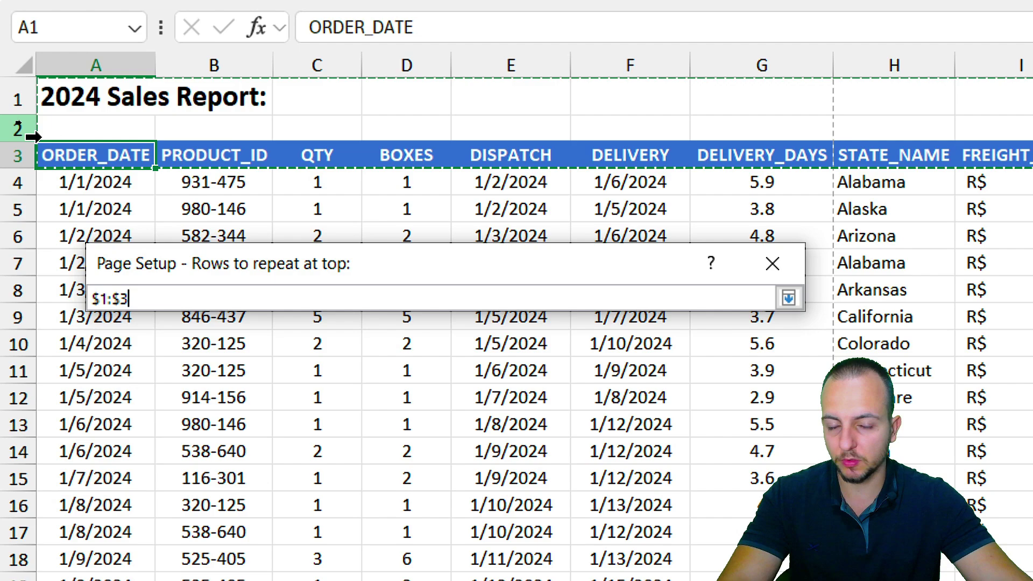
pyautogui.moveTo(19, 99); pyautogui.dragTo(17, 156)
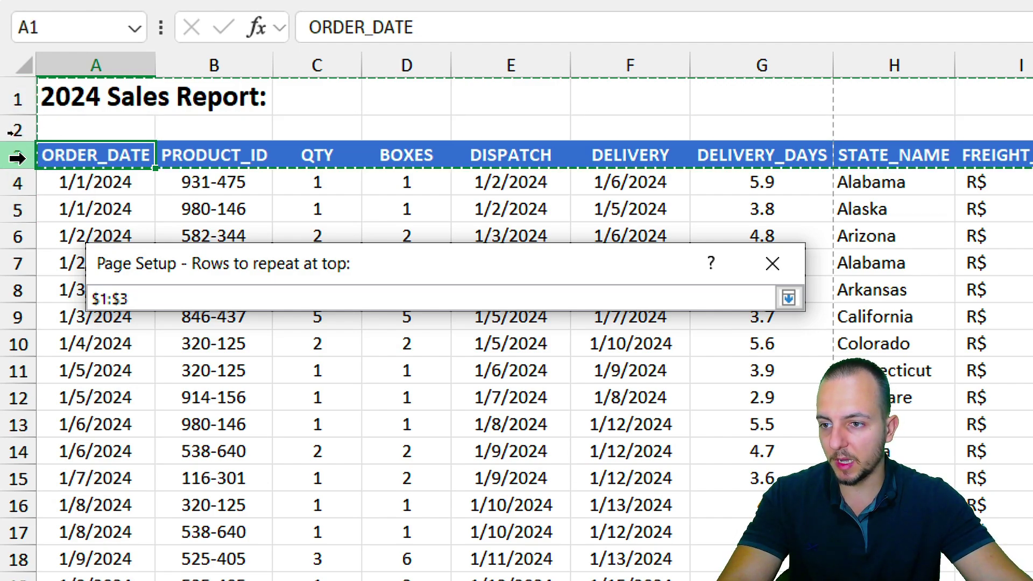
pyautogui.click(18, 157)
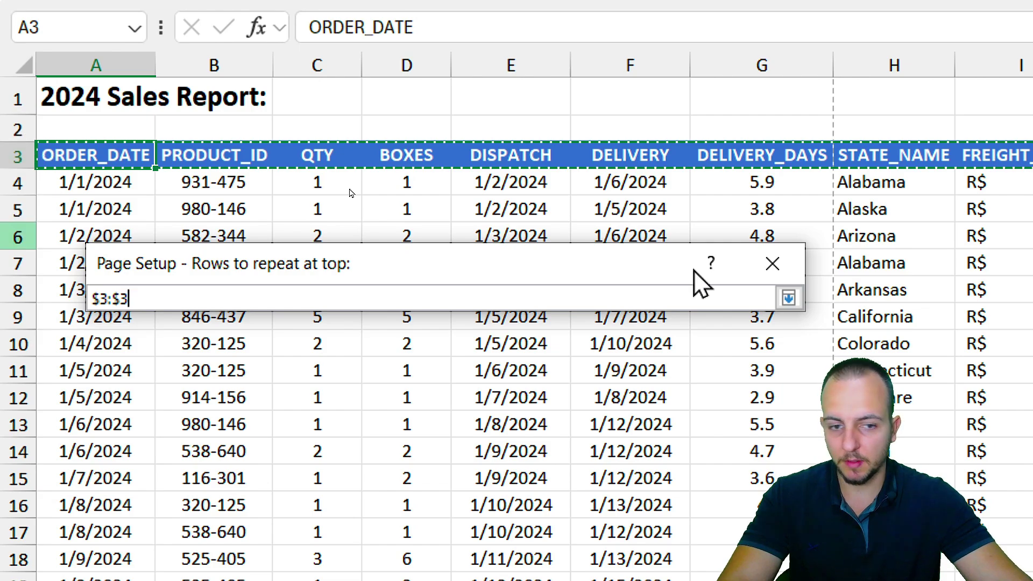
pyautogui.click(788, 298)
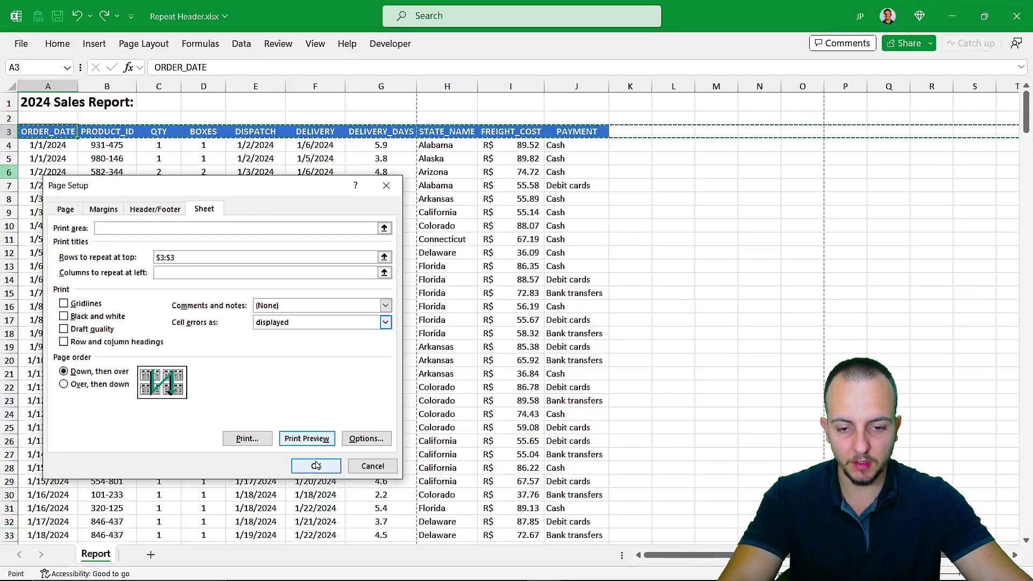
pyautogui.click(316, 466)
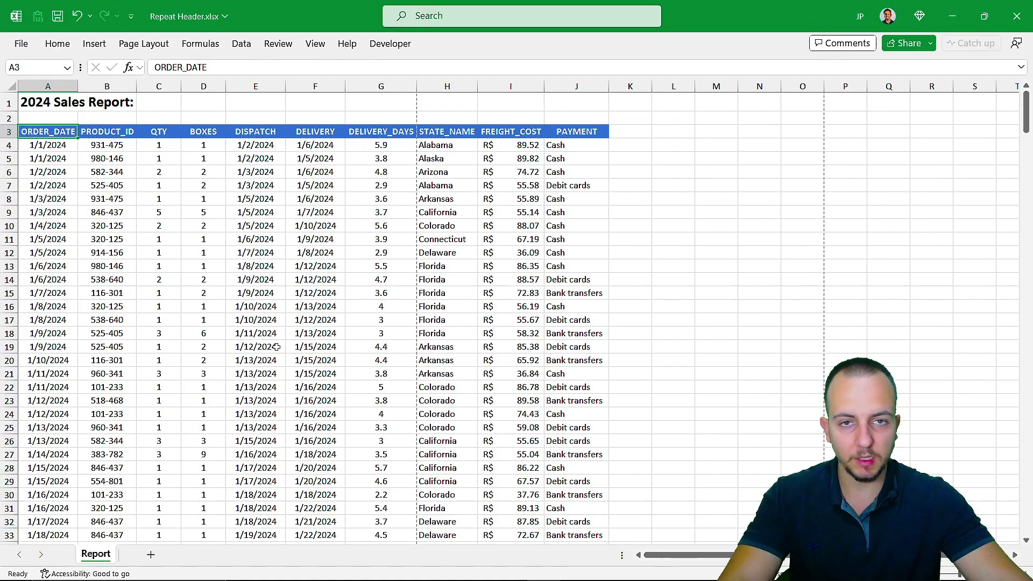
pyautogui.hotkey('ctrl', 'p')
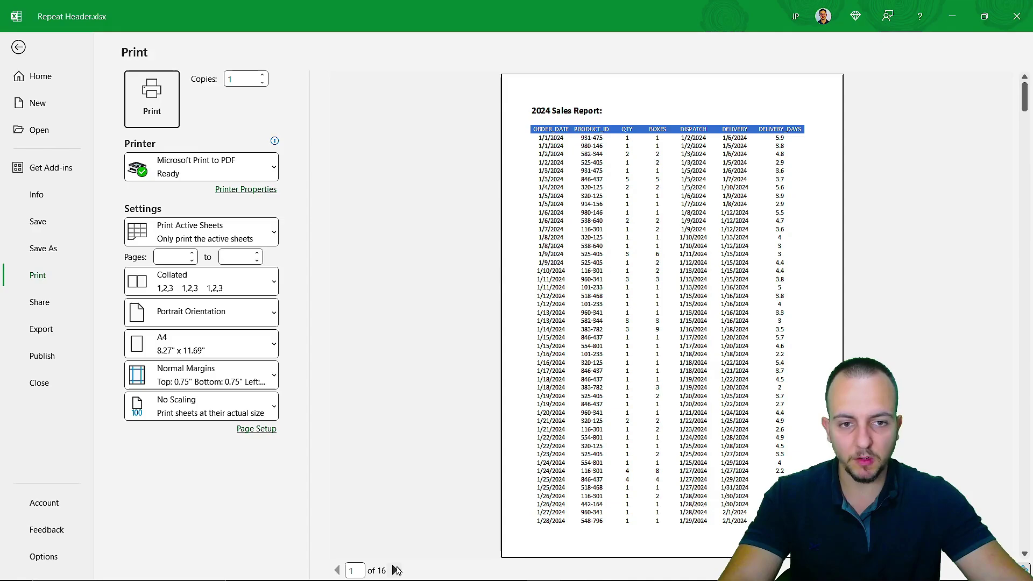
pyautogui.click(395, 571)
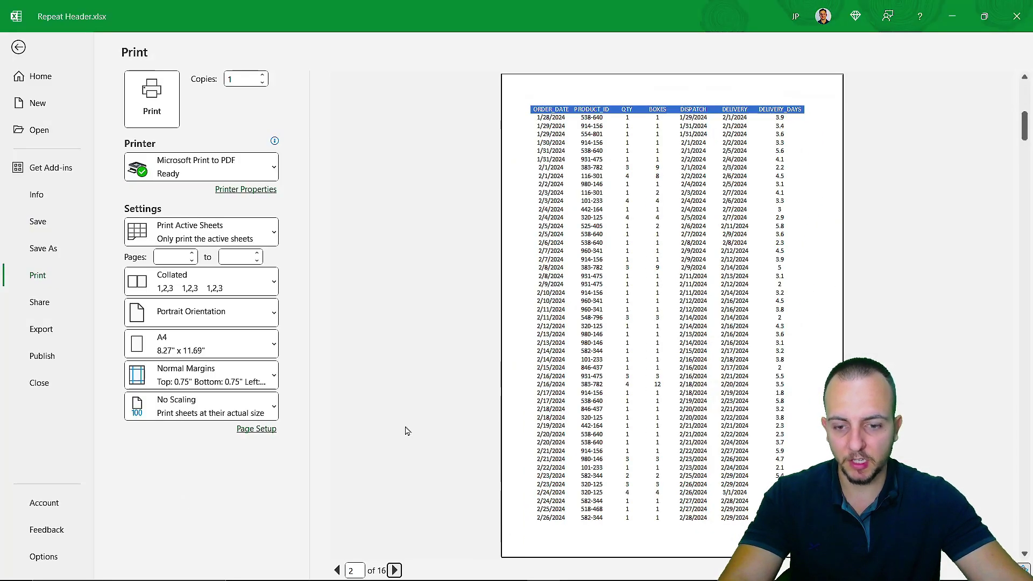
pyautogui.click(394, 570)
pyautogui.click(394, 570)
pyautogui.click(394, 570)
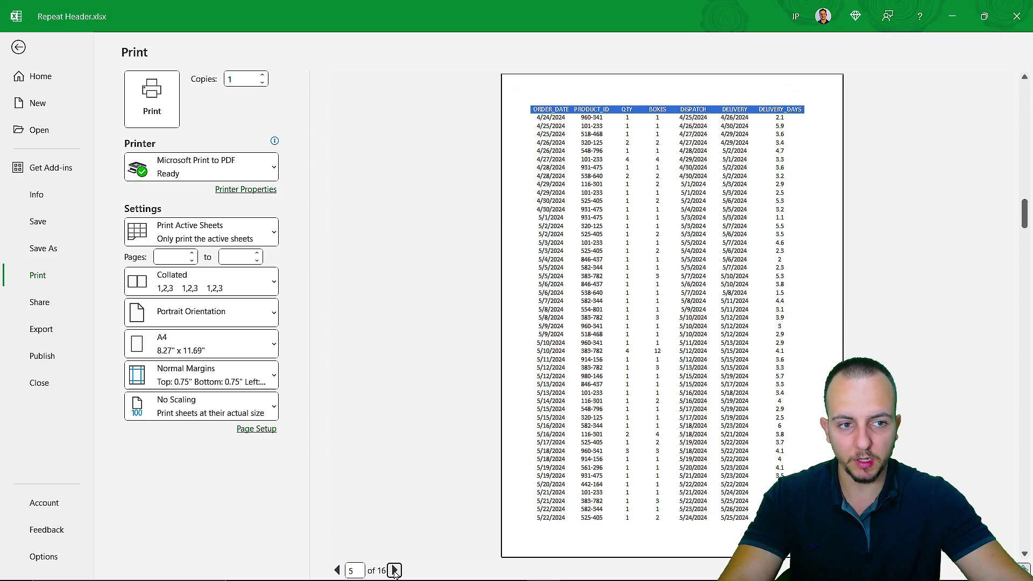
pyautogui.click(338, 570)
pyautogui.click(338, 570)
pyautogui.click(337, 570)
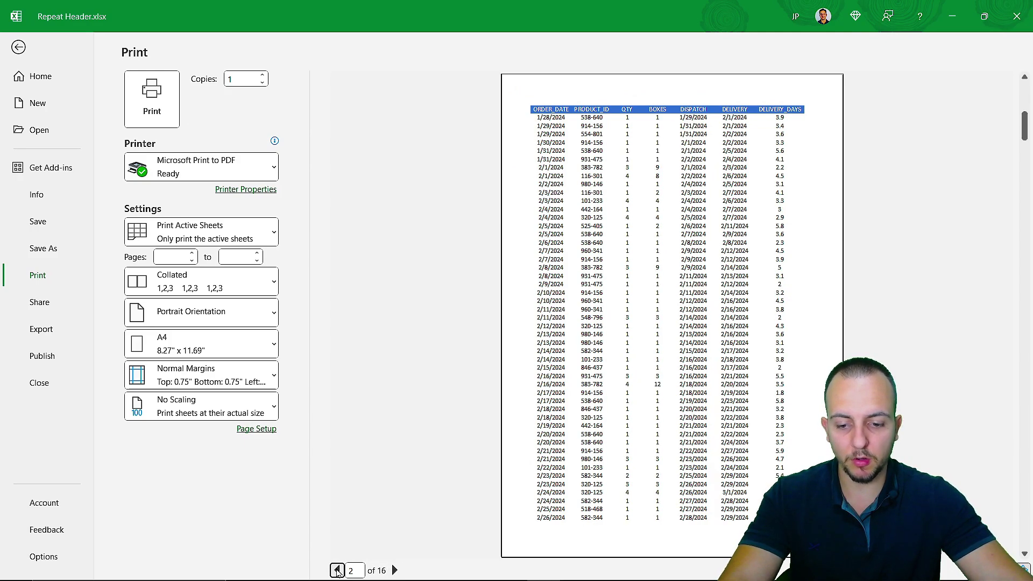
pyautogui.click(337, 570)
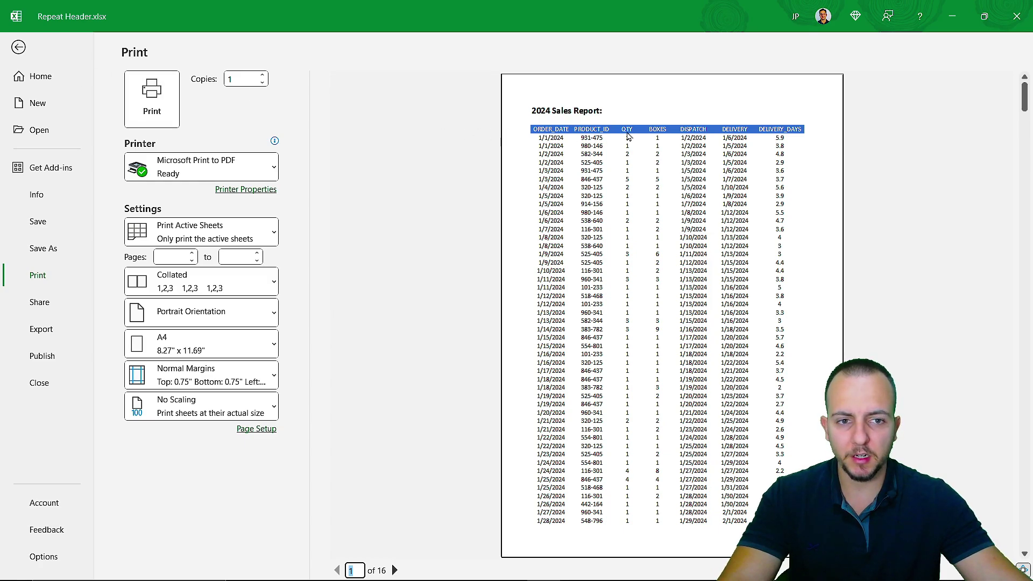
pyautogui.click(12, 49)
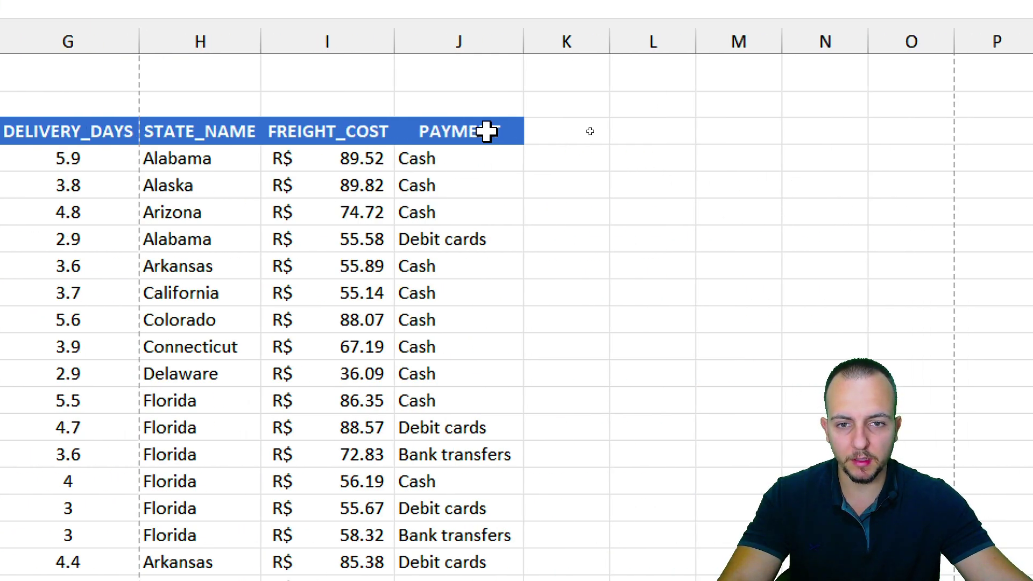
# - Open the print preview on page 1 of 16 and expand the No Scaling choices
pyautogui.hotkey('ctrl', 'p')
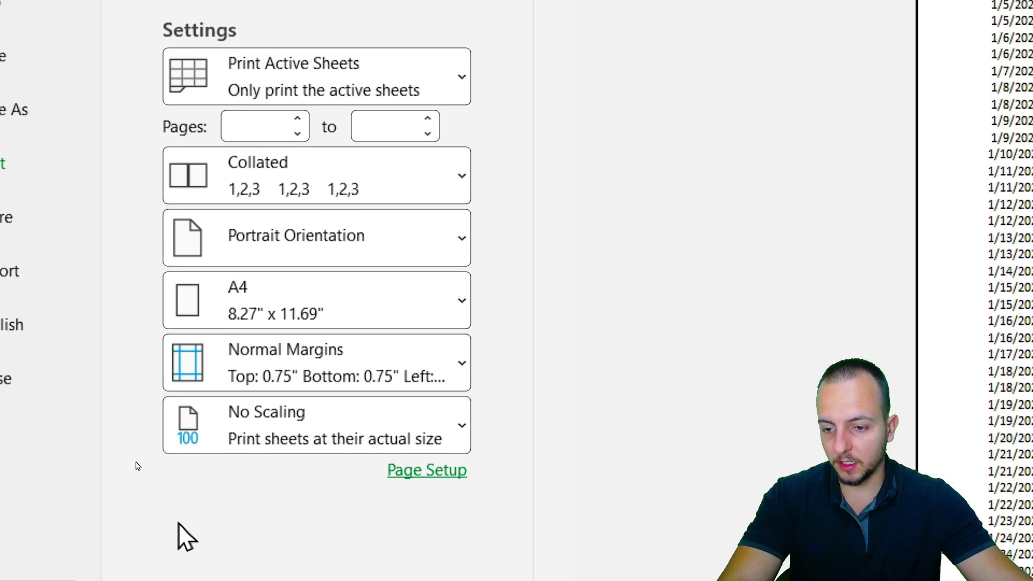
pyautogui.click(315, 433)
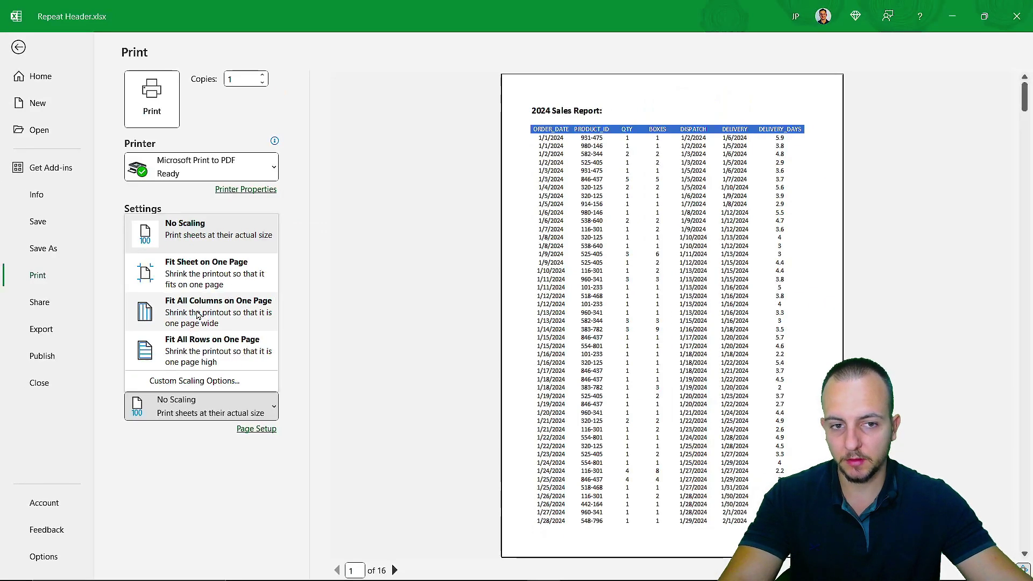
# - Scale to Fit All Columns on One Page and check the resulting 5 preview pages
pyautogui.click(198, 314)
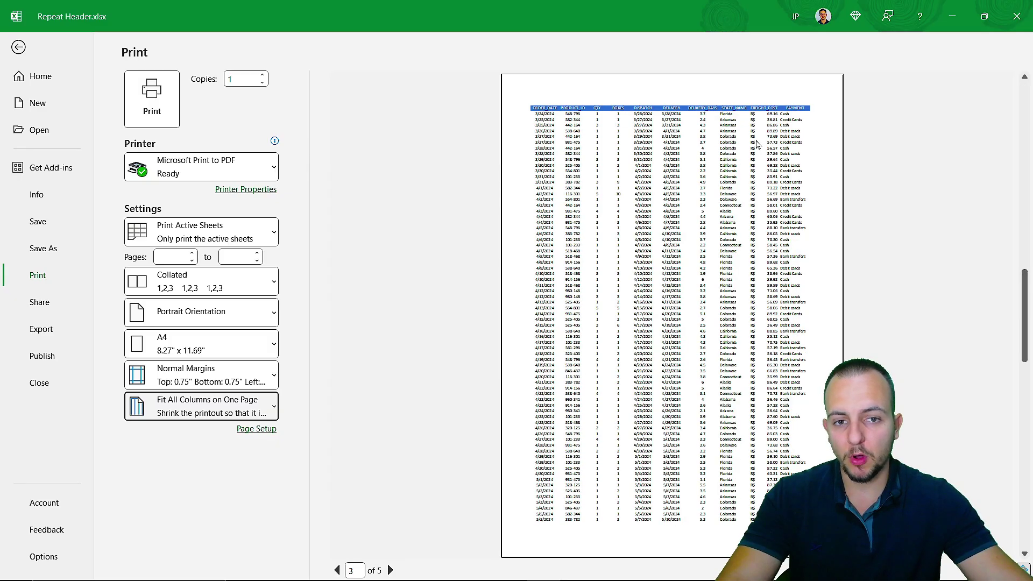
pyautogui.scroll(-3, 757, 144)
pyautogui.scroll(3, 757, 145)
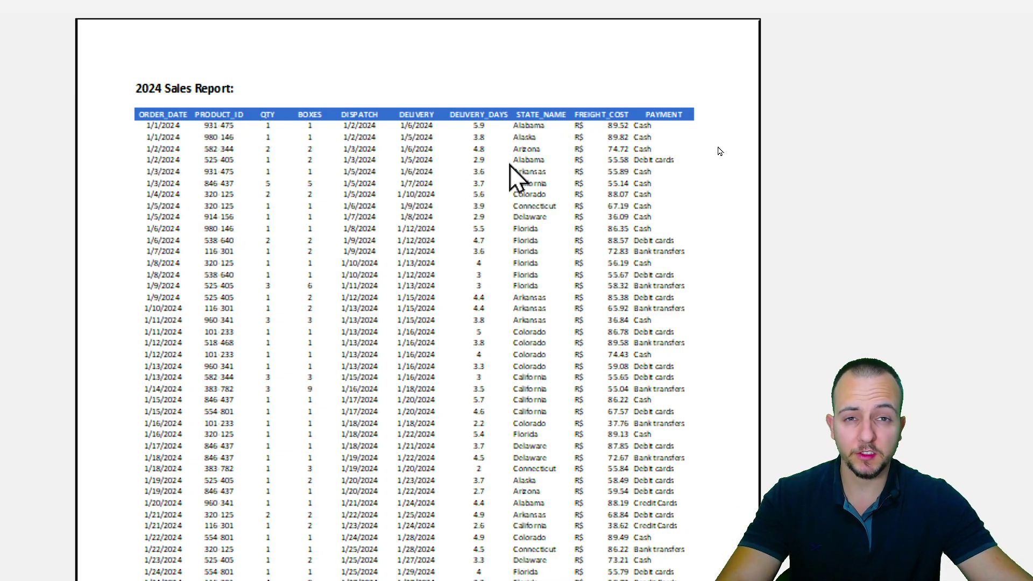
pyautogui.scroll(-7, 720, 161)
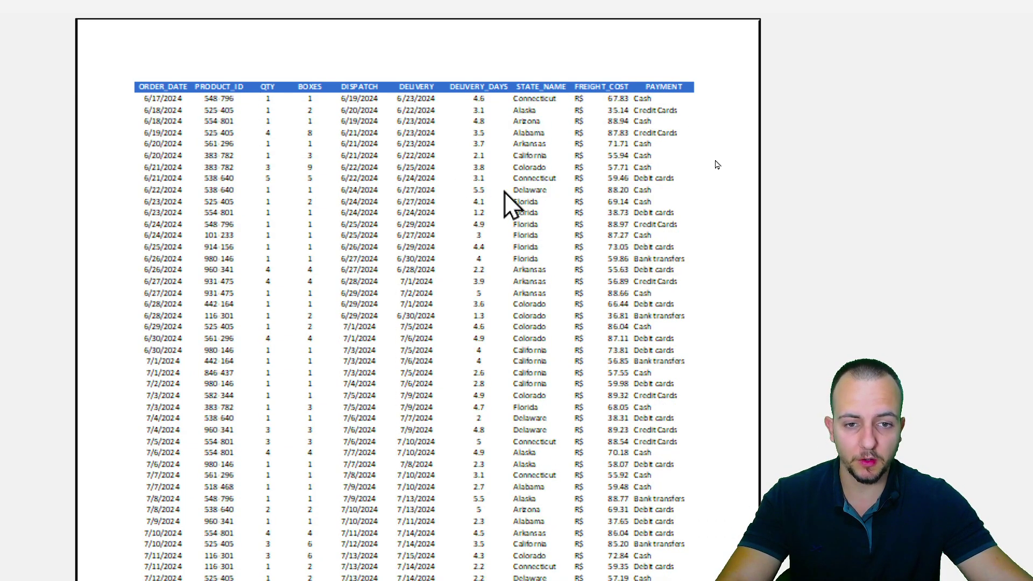